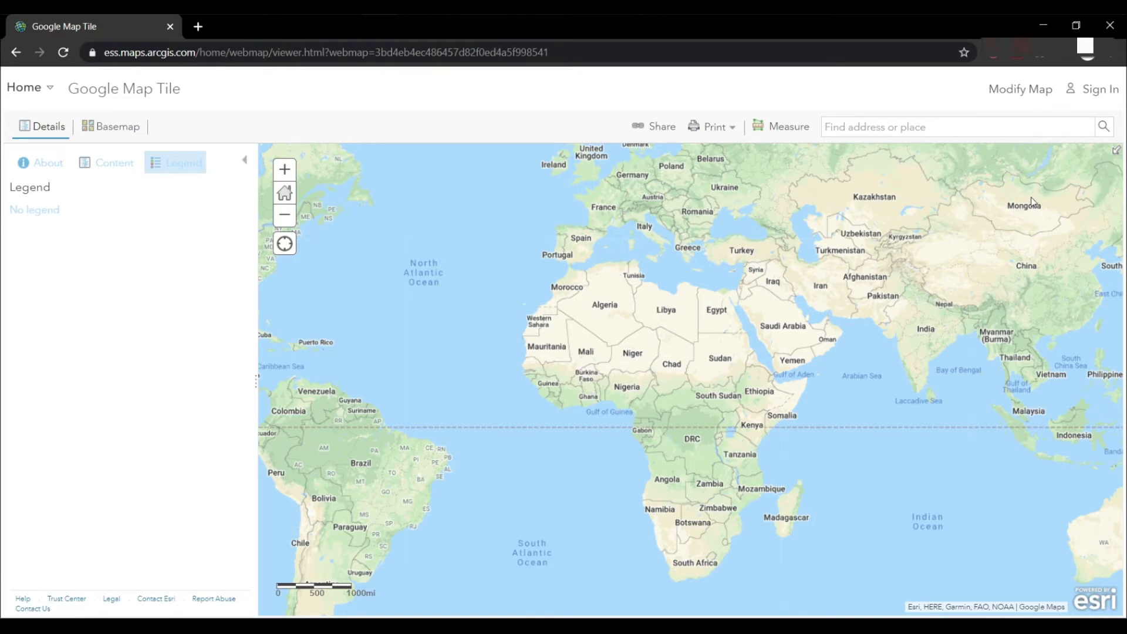
# Step: Open the web page's developer tools, filter the body styles by "color", and open the color picker for the .mapviewer color property
pyautogui.press('F12')
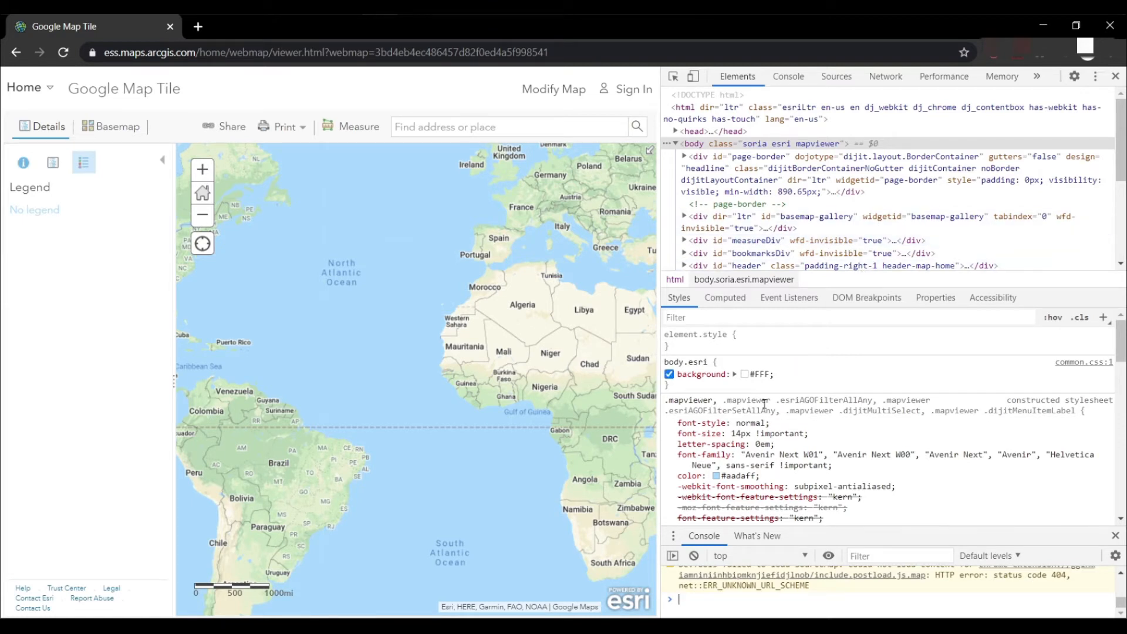
pyautogui.click(700, 317)
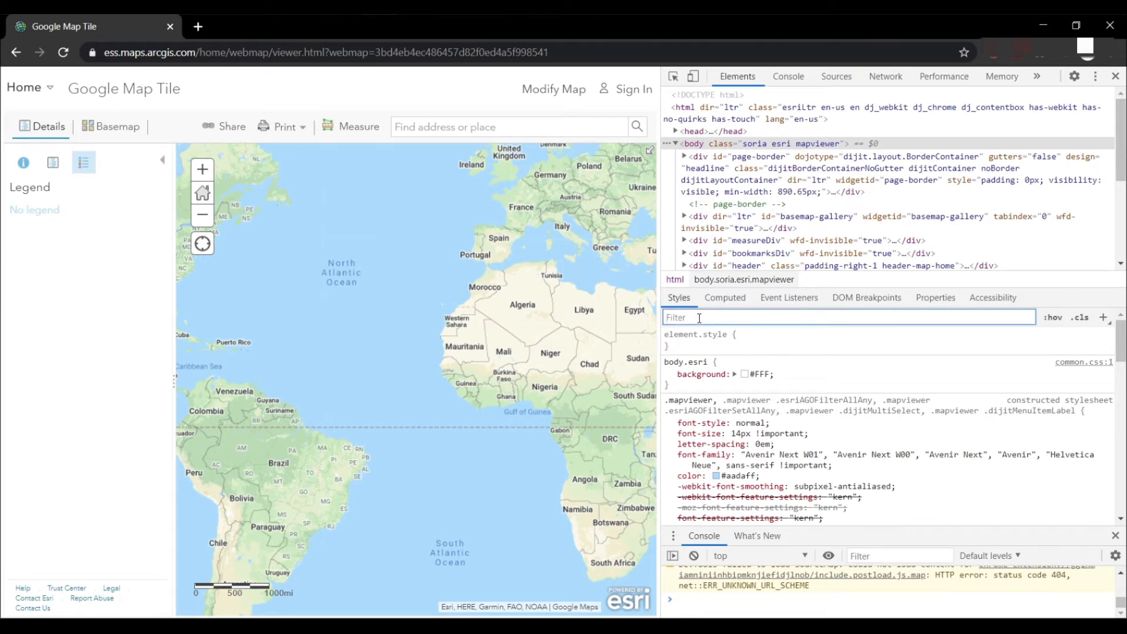
pyautogui.write('color')
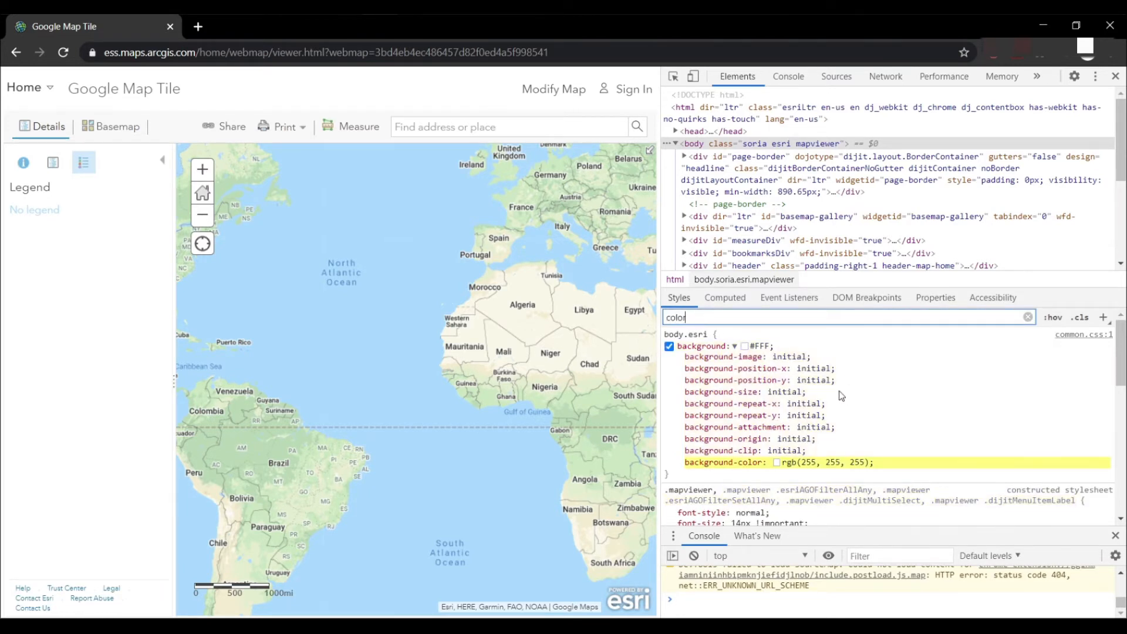
pyautogui.scroll(-3, 841, 395)
pyautogui.scroll(-4, 841, 395)
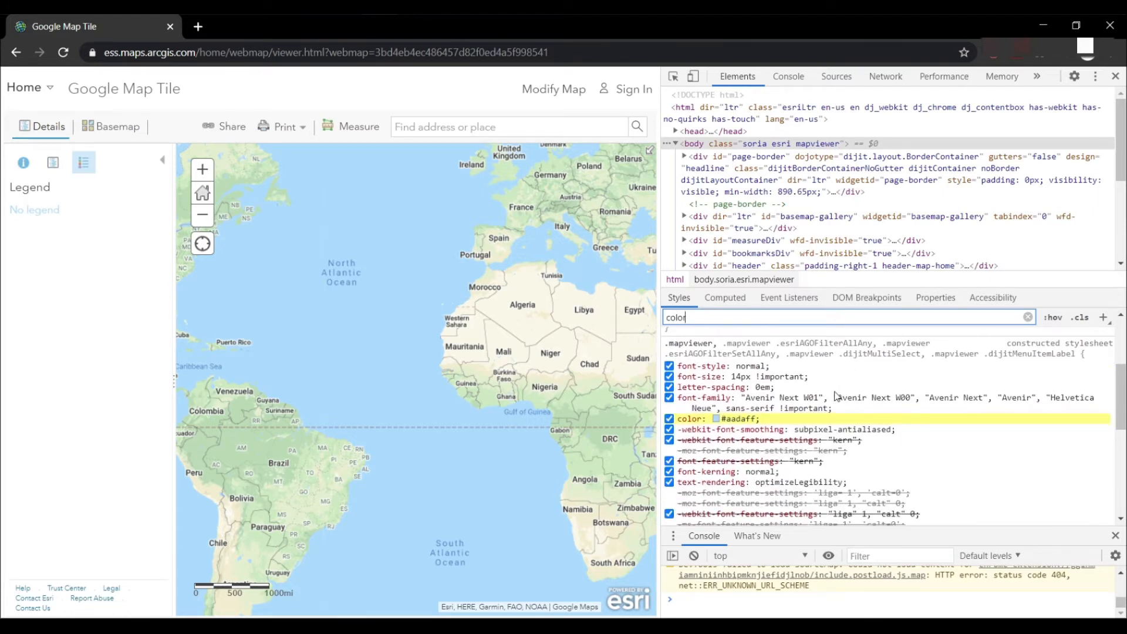
pyautogui.scroll(-2, 798, 404)
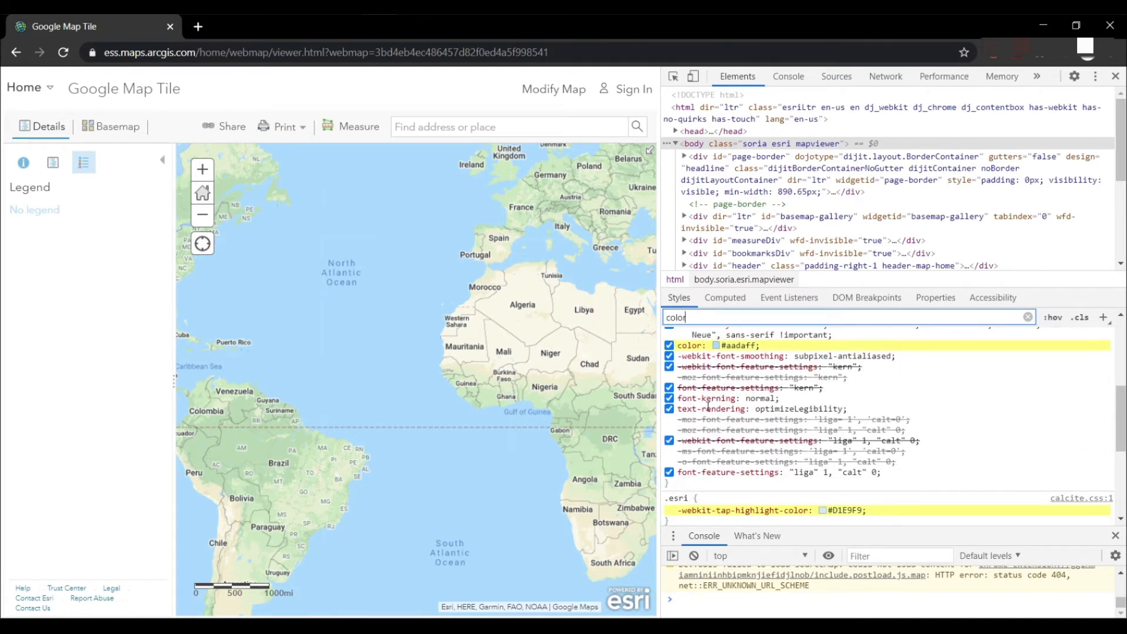
pyautogui.scroll(3, 709, 407)
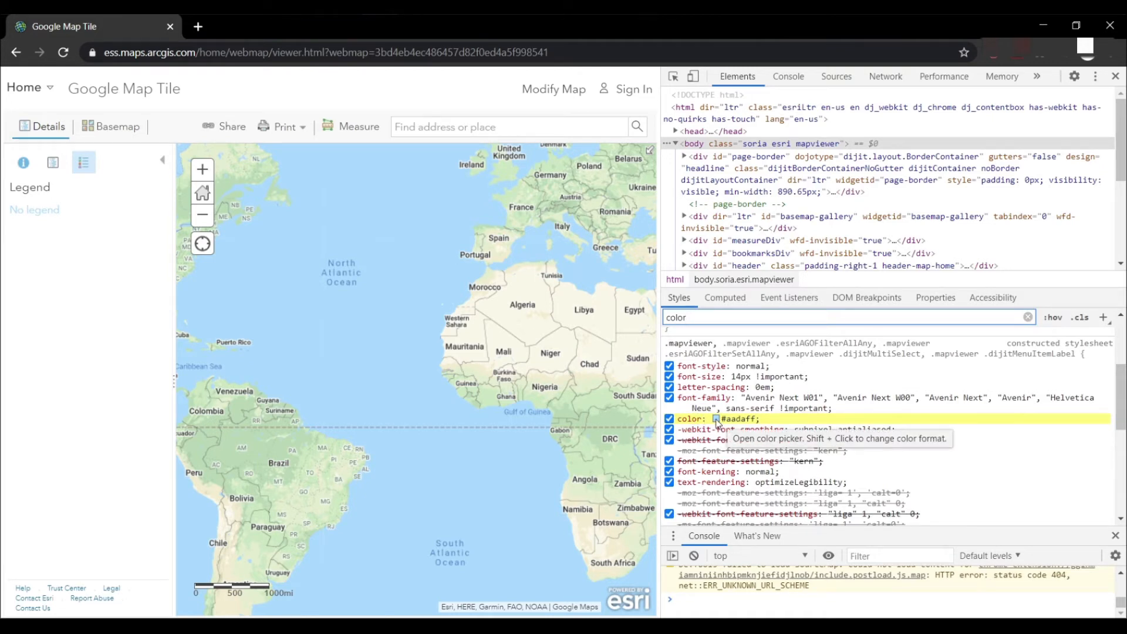
pyautogui.click(716, 419)
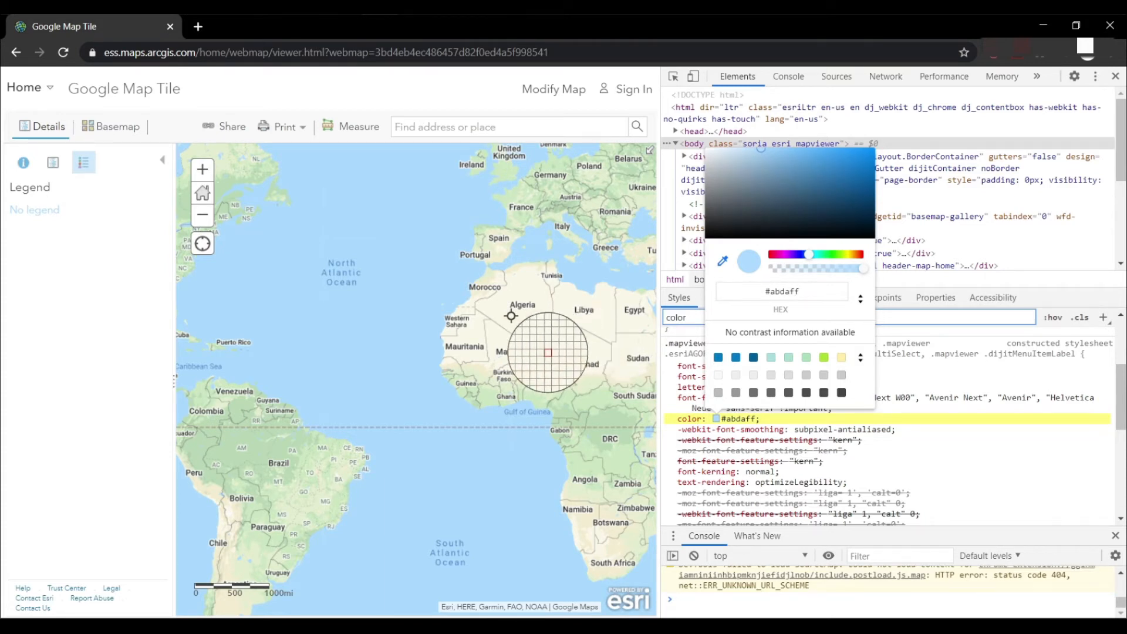
# Step: Sample the pale land color #faf7e8 from West Africa on the web map
pyautogui.click(761, 292)
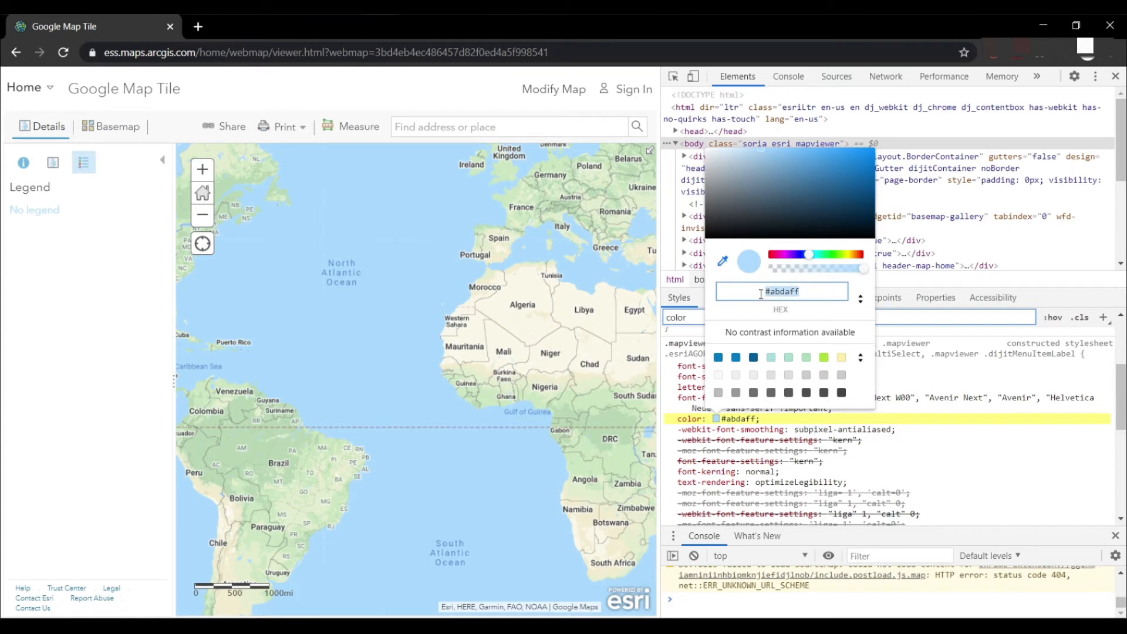
pyautogui.click(547, 359)
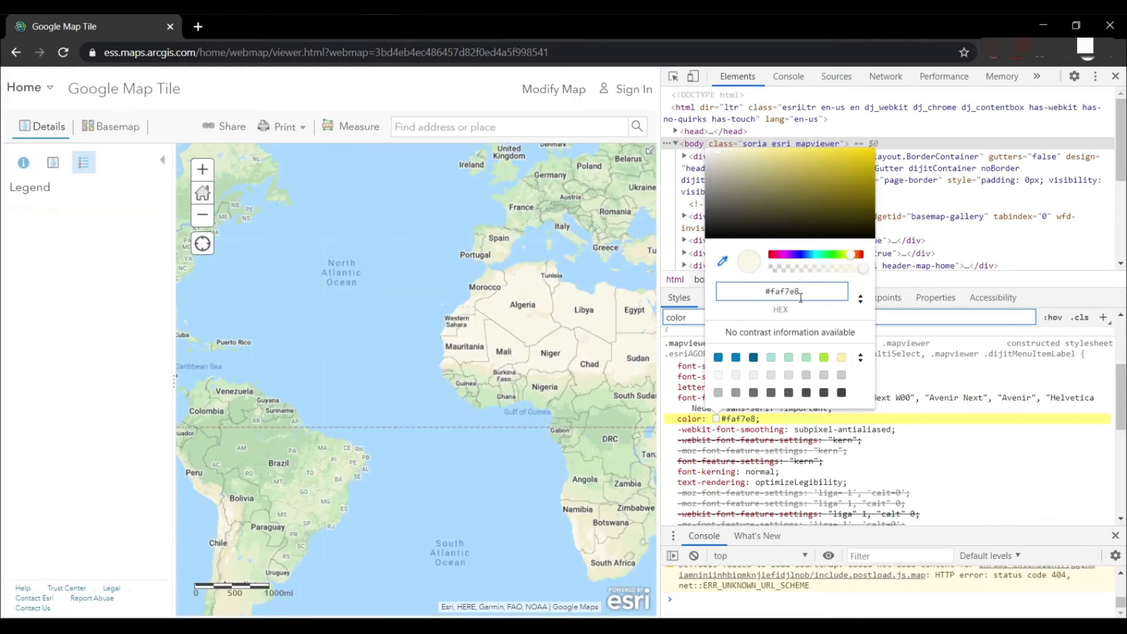
pyautogui.click(771, 292)
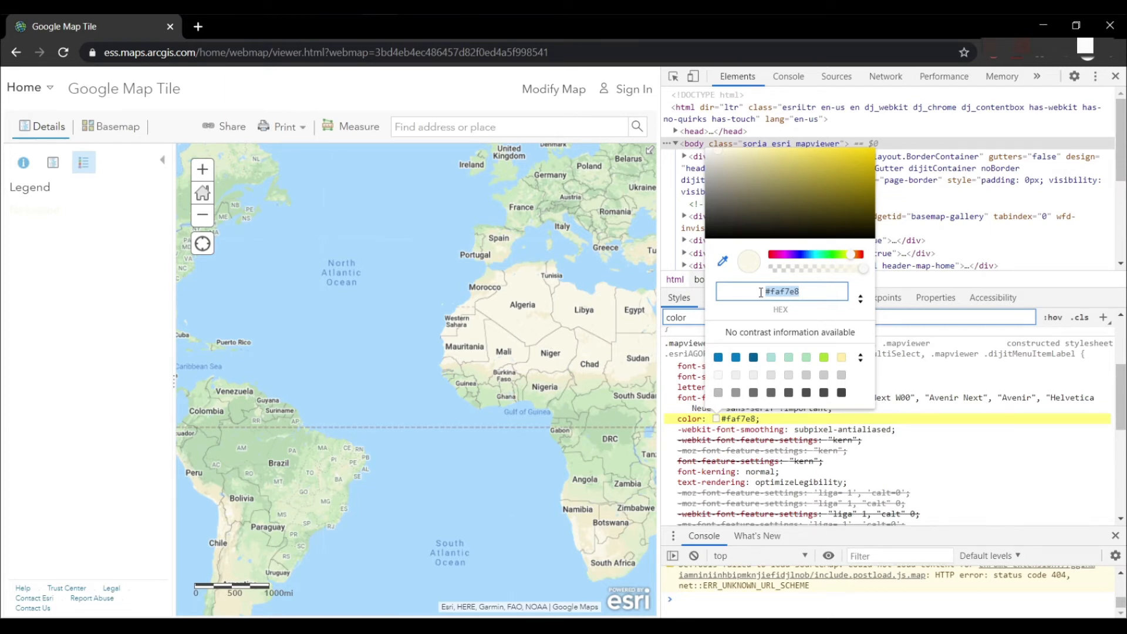
# Step: Sample the Atlantic Ocean color #aadaff from the web map and copy its hex code
pyautogui.click(351, 328)
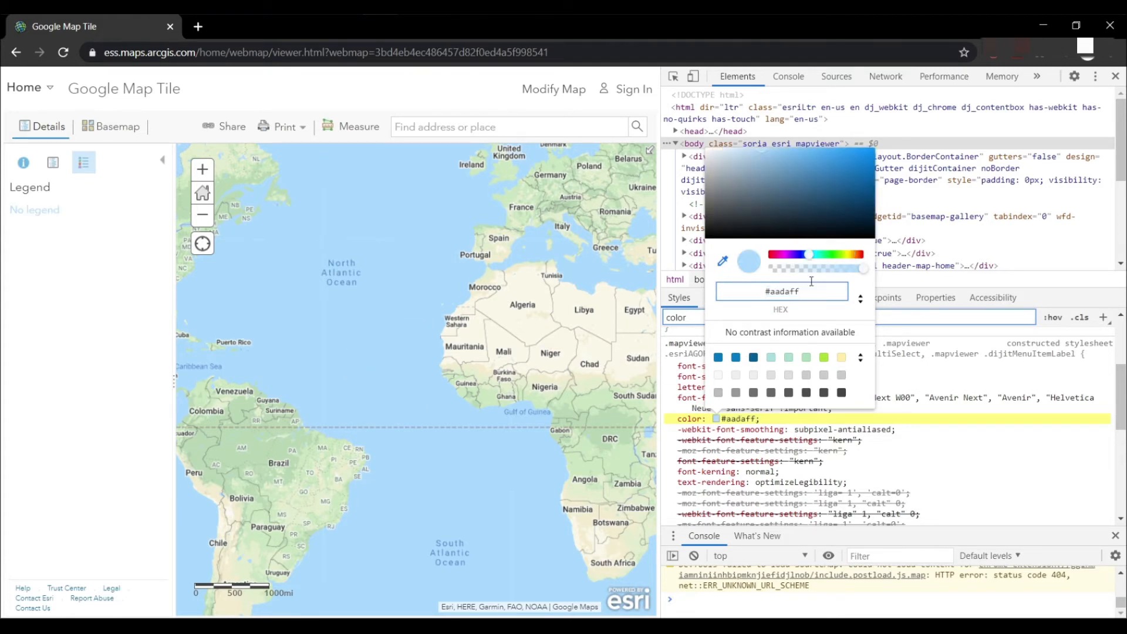
pyautogui.moveTo(809, 292); pyautogui.dragTo(765, 293)
pyautogui.rightClick(785, 292)
pyautogui.click(820, 346)
# Step: View the sampled ocean color in RGB and HSL notation, ending the cycle through the color formats
pyautogui.click(861, 303)
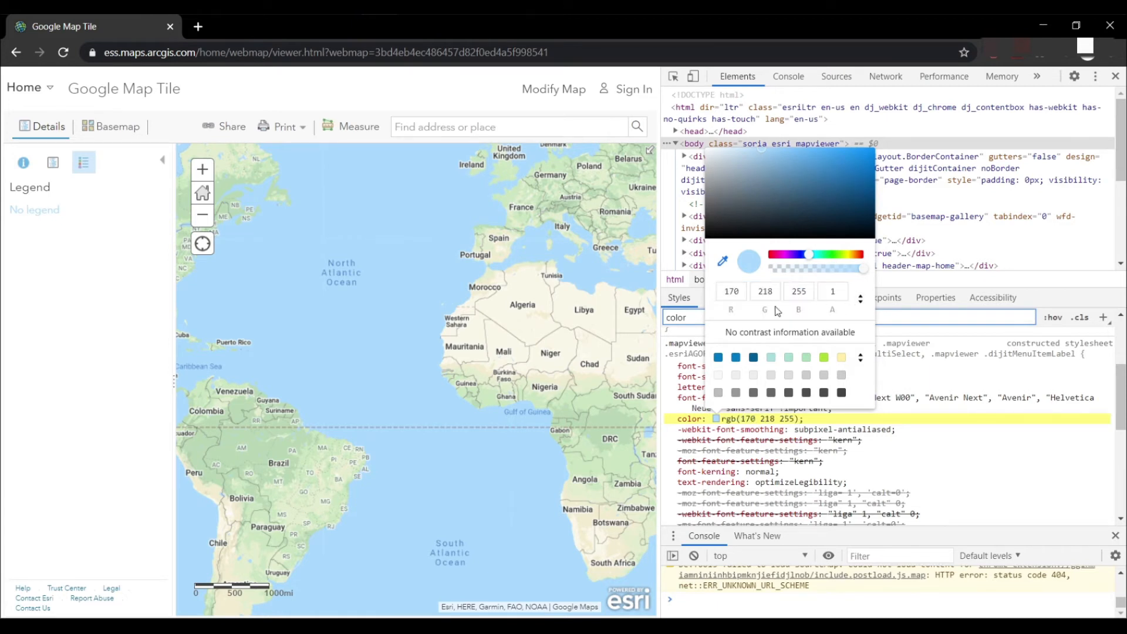
pyautogui.click(861, 300)
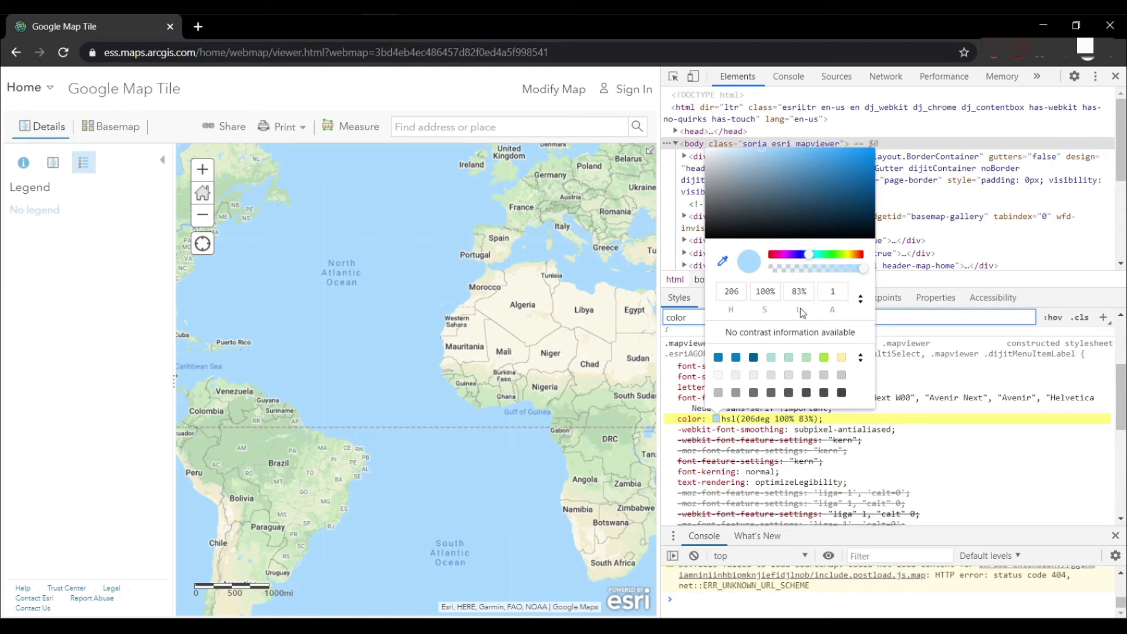
pyautogui.click(861, 303)
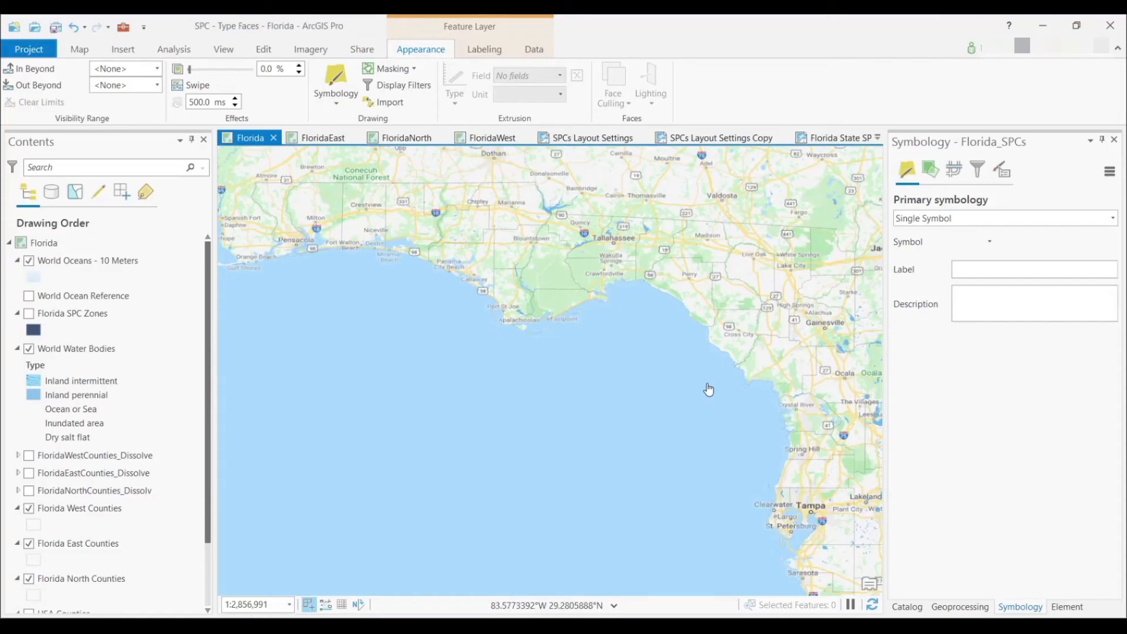
# Step: Switch to ArcGIS Pro, hide the Google Maps layer in the Florida map, and check the ocean layer around the coast
pyautogui.click(34, 394)
pyautogui.scroll(-3, 65, 493)
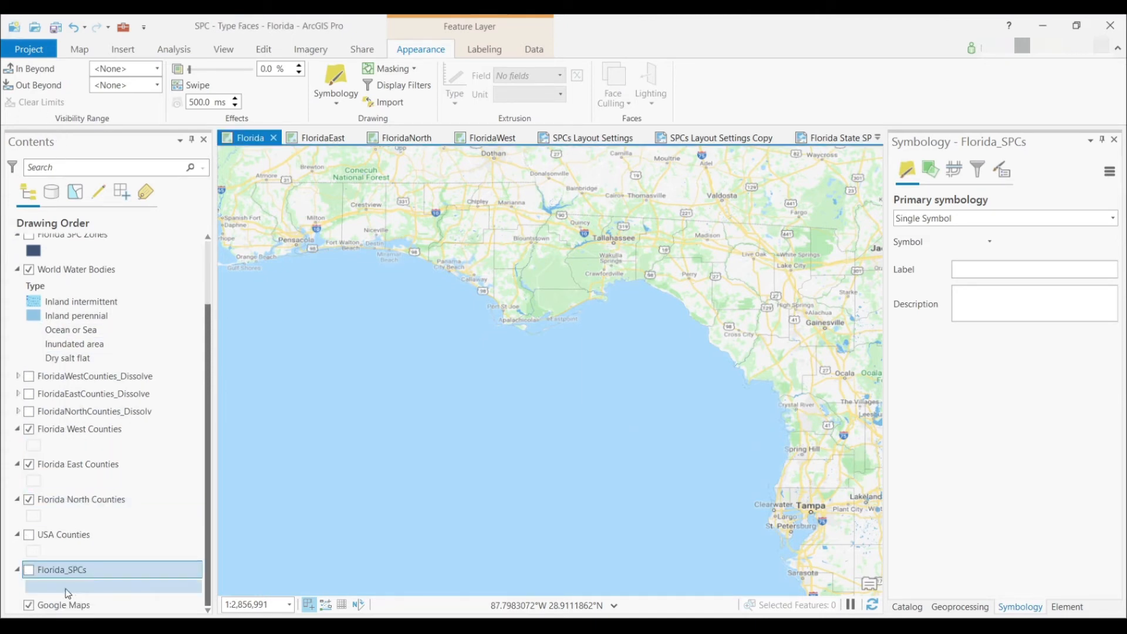
pyautogui.click(29, 605)
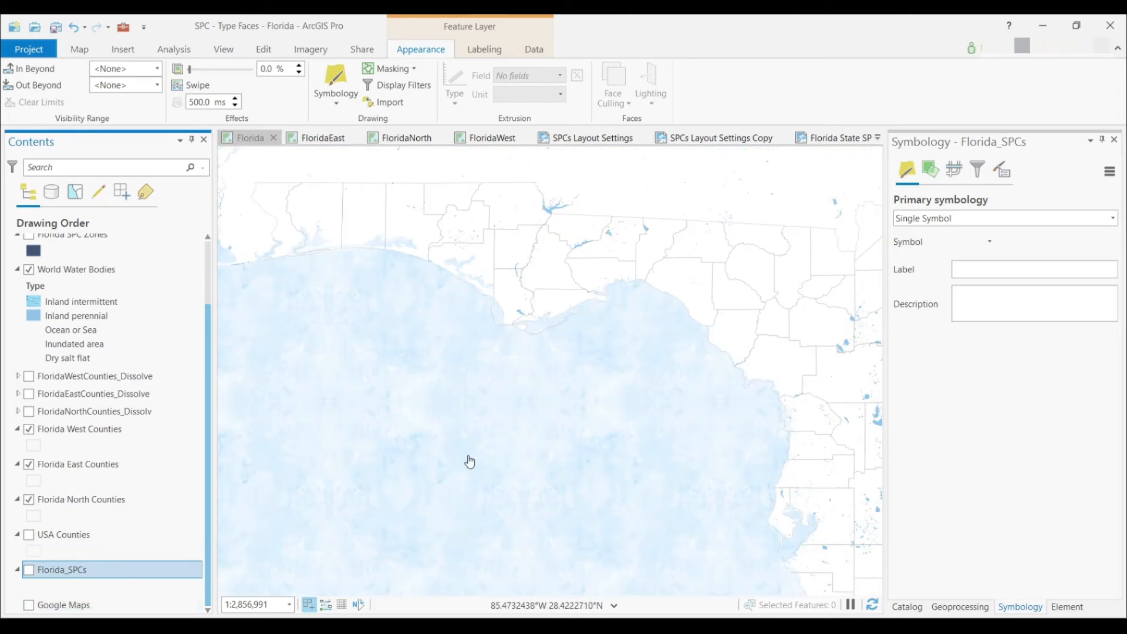
pyautogui.scroll(2, 386, 411)
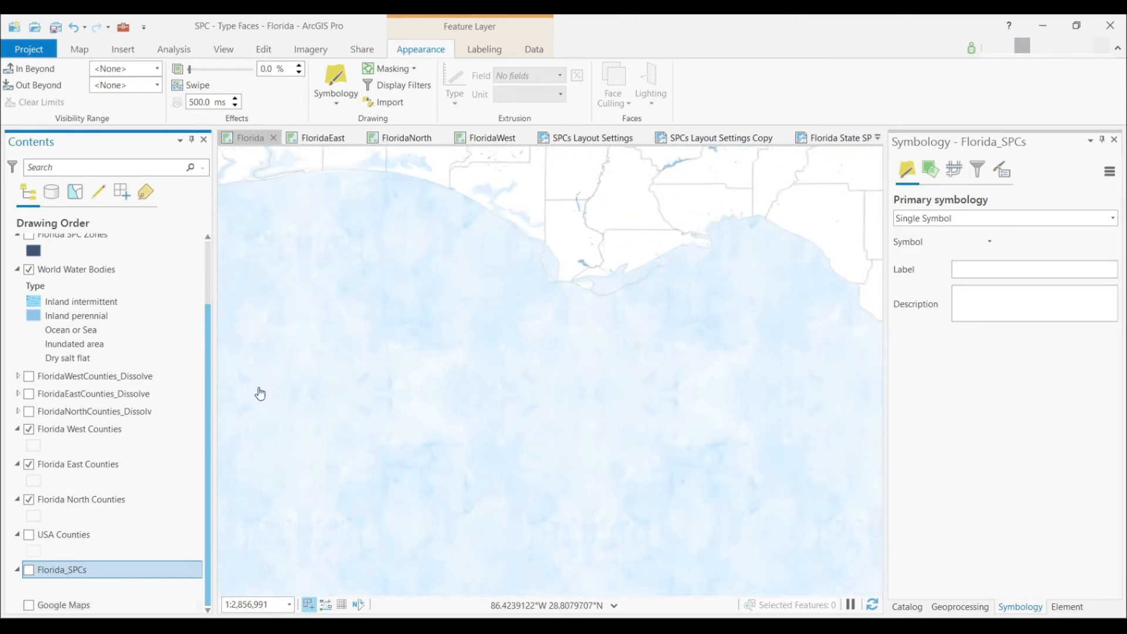
pyautogui.scroll(-2, 330, 385)
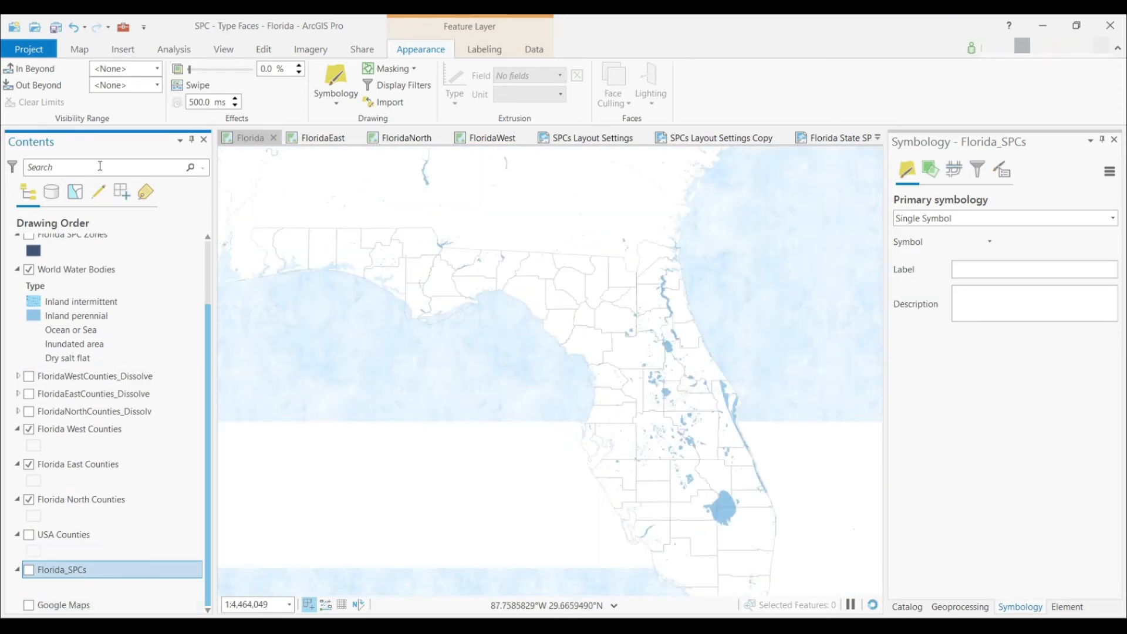
# Step: Set the fill color of the World Oceans - 10 Meters polygon symbol to hex #aadaff
pyautogui.scroll(3, 96, 230)
pyautogui.click(34, 277)
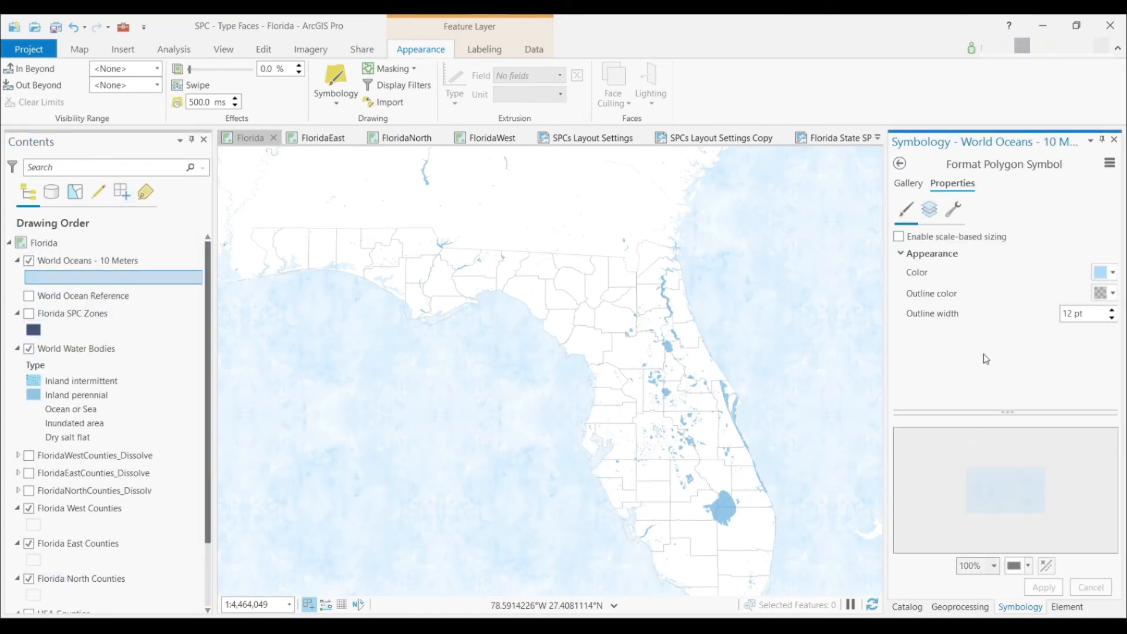
pyautogui.click(1100, 274)
pyautogui.click(961, 509)
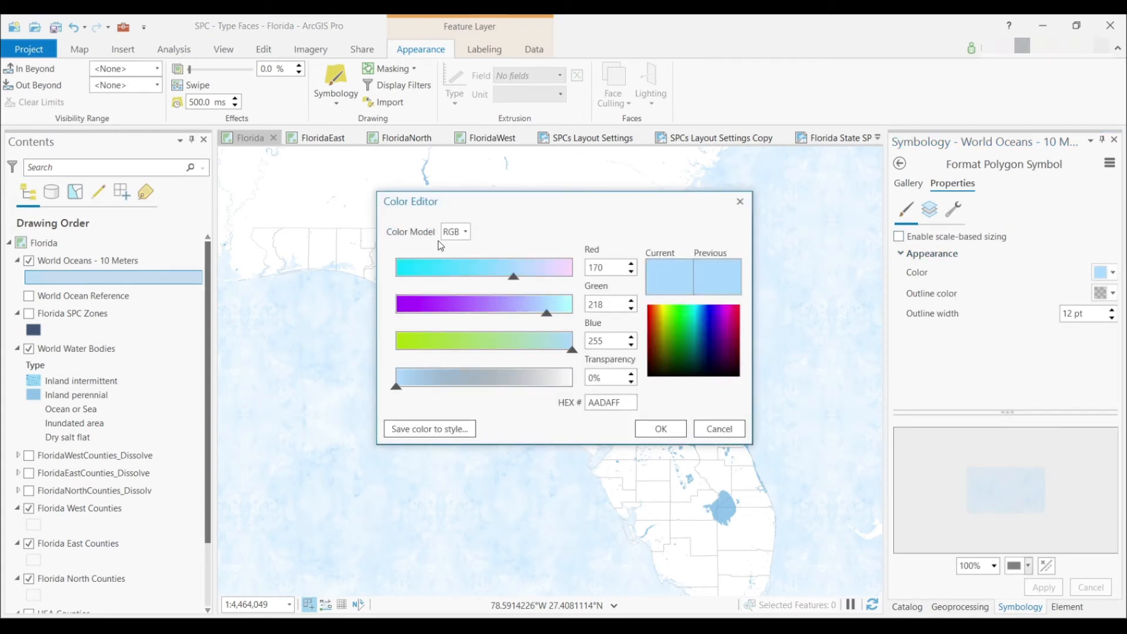
pyautogui.moveTo(626, 406); pyautogui.dragTo(579, 404)
pyautogui.write('#aadaff')
pyautogui.click(616, 380)
pyautogui.click(669, 433)
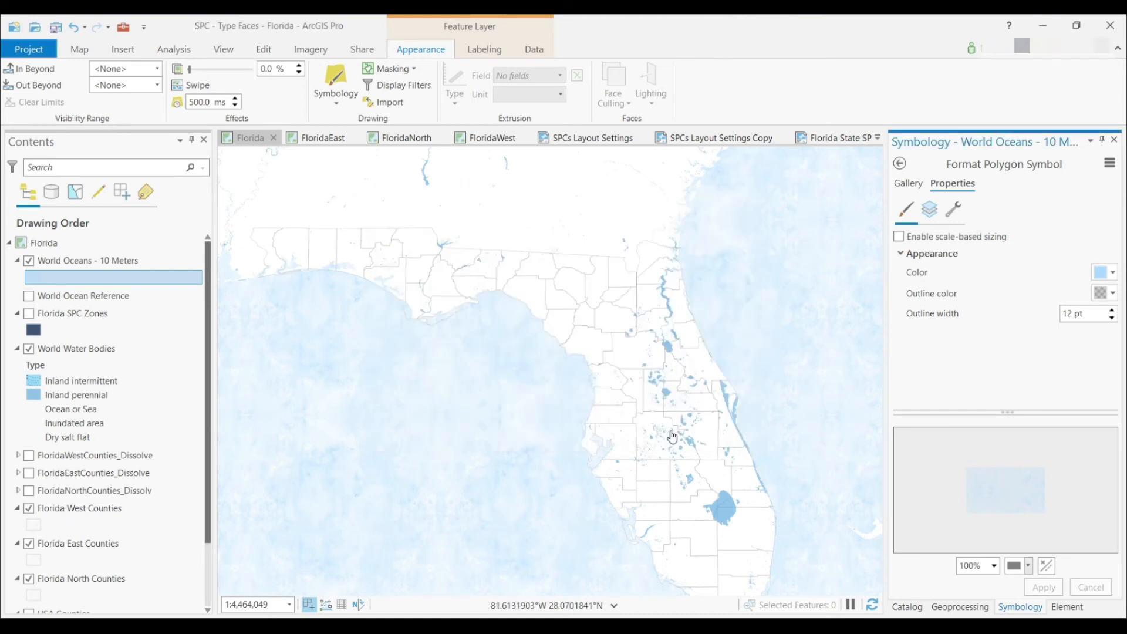
# Step: Save the World Oceans symbol's fill color to the Favorites style under the name "Google Water Color"
pyautogui.click(1103, 272)
pyautogui.click(975, 504)
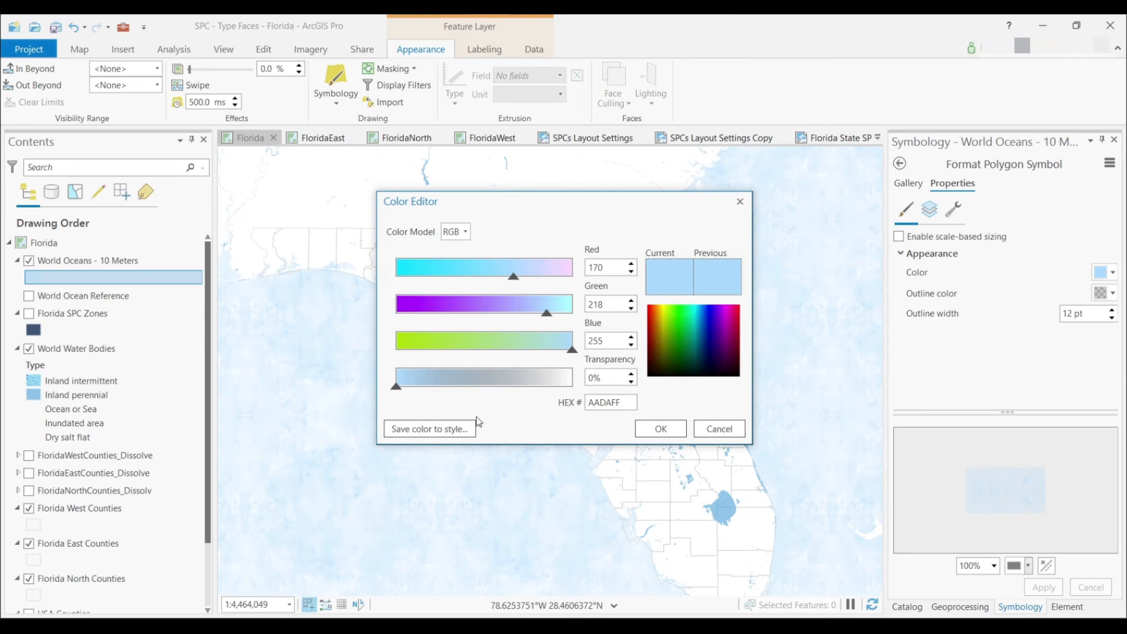
pyautogui.click(421, 435)
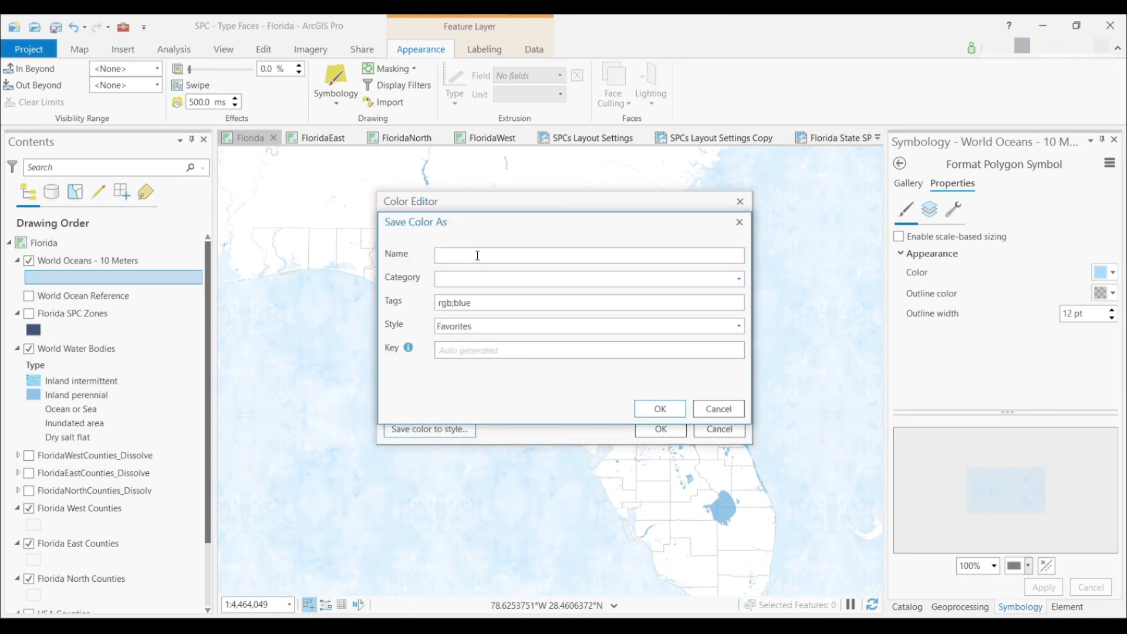
pyautogui.write('Google Water Color')
pyautogui.click(661, 409)
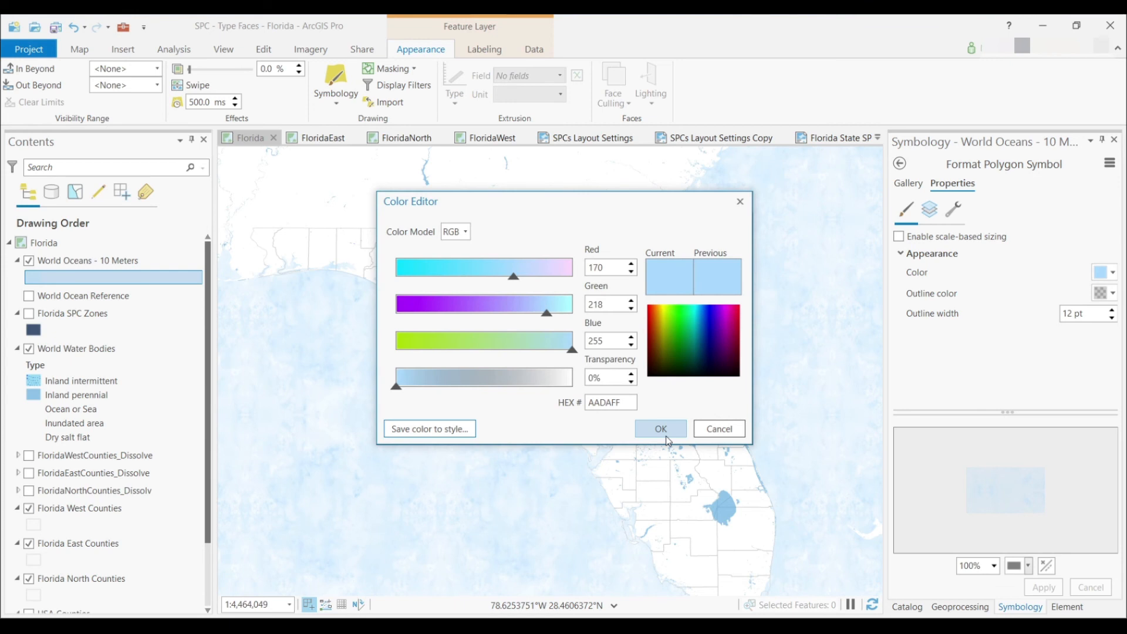
pyautogui.click(665, 431)
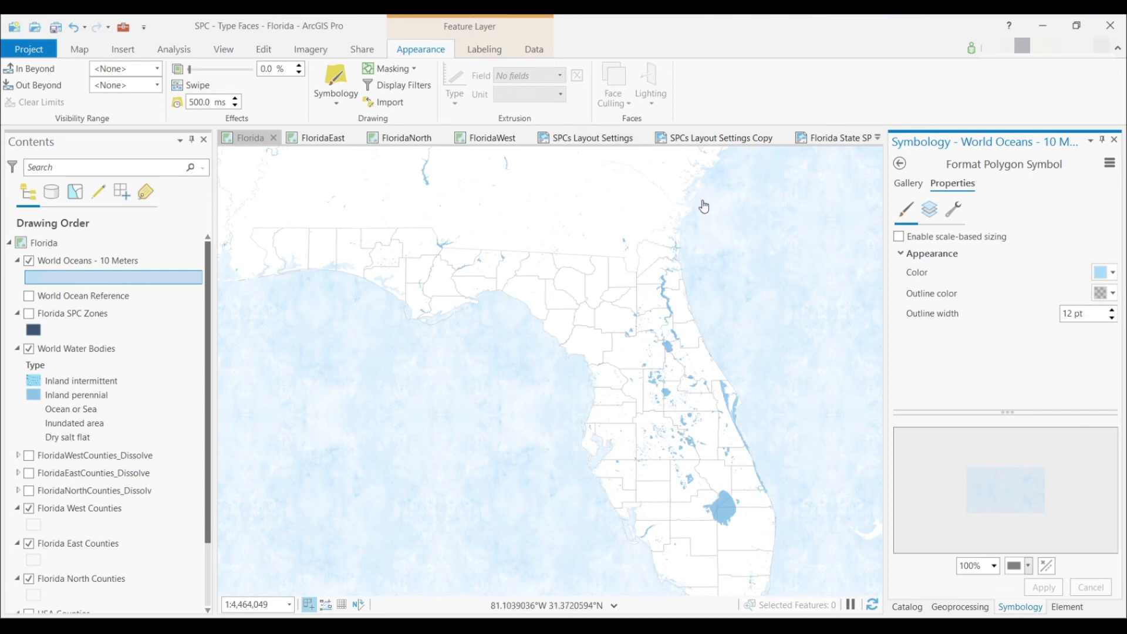
# Step: Switch to the SPCs Layout Settings Copy layout
pyautogui.click(721, 141)
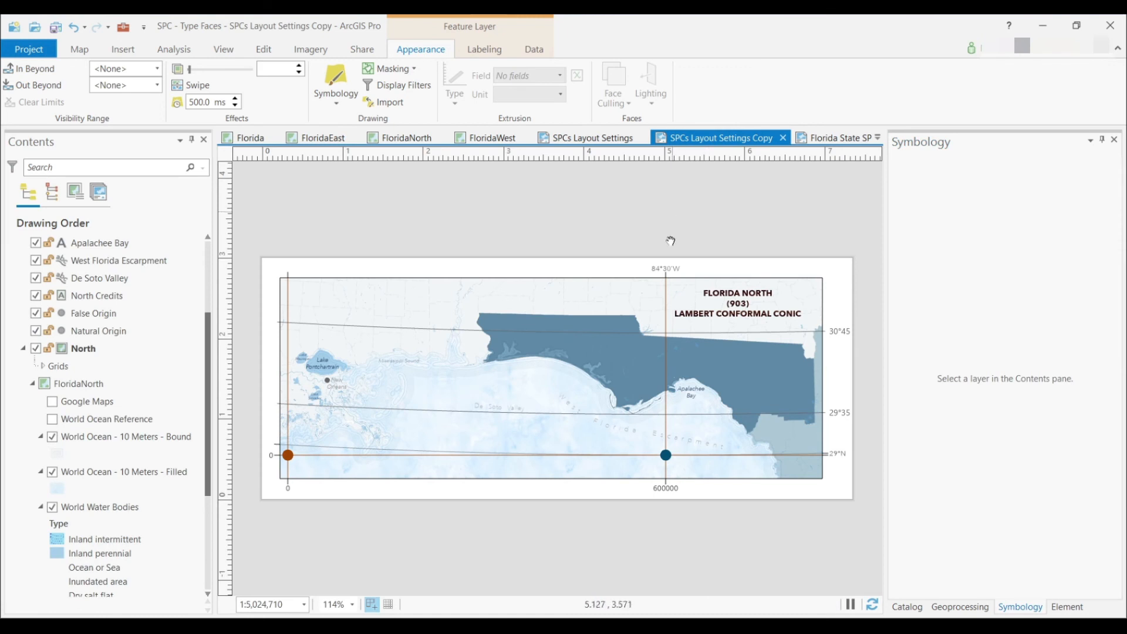